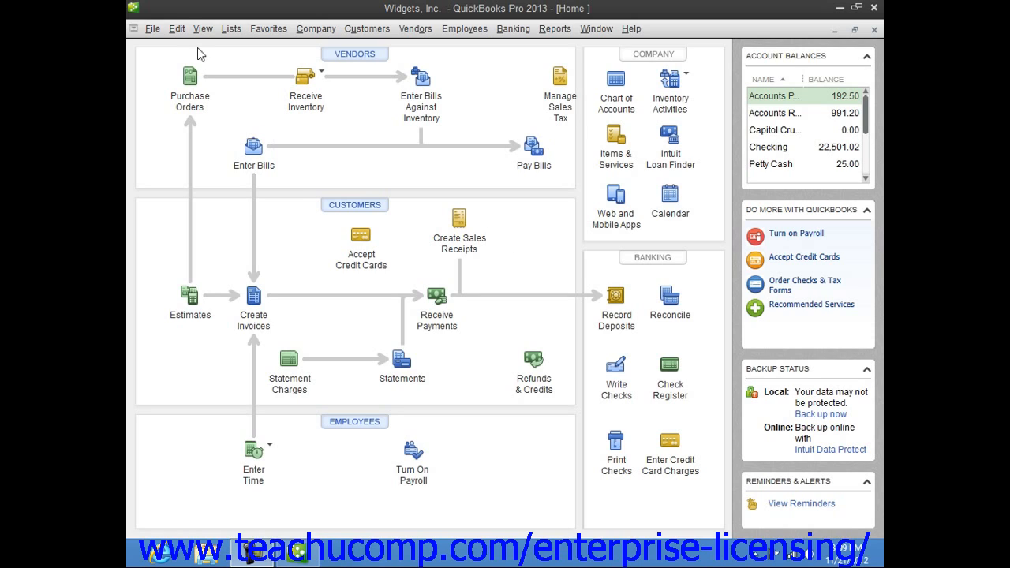
Step: Start an advanced import of an existing Excel file, declining the offer to add or edit multiple list entries
left_click(152, 28)
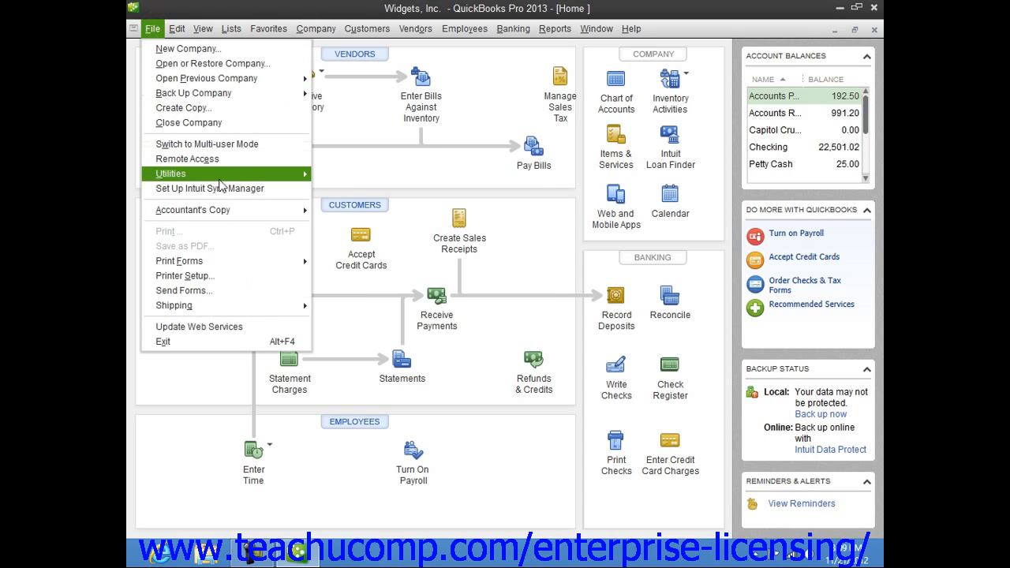
mouse_move(223, 180)
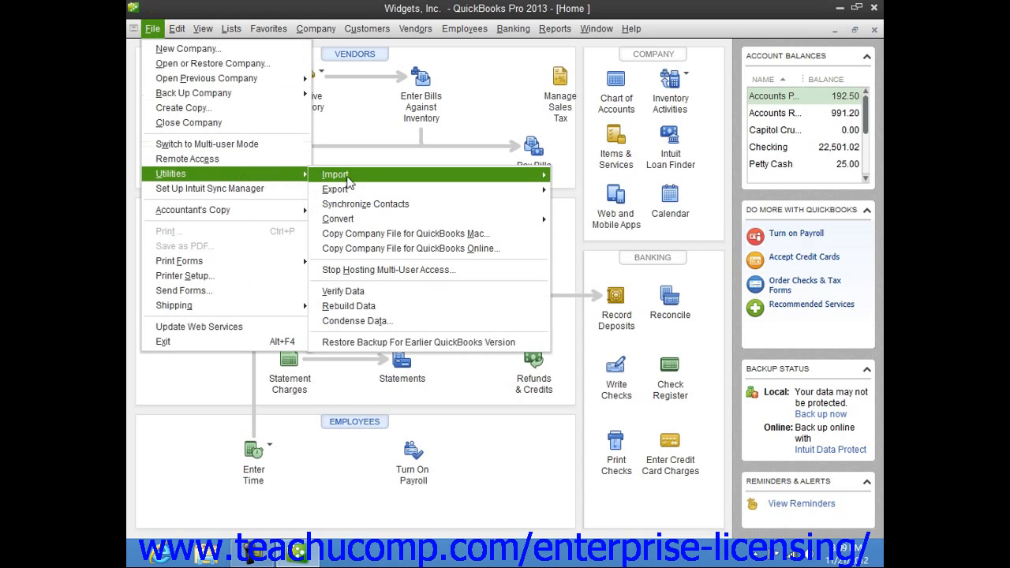
mouse_move(522, 173)
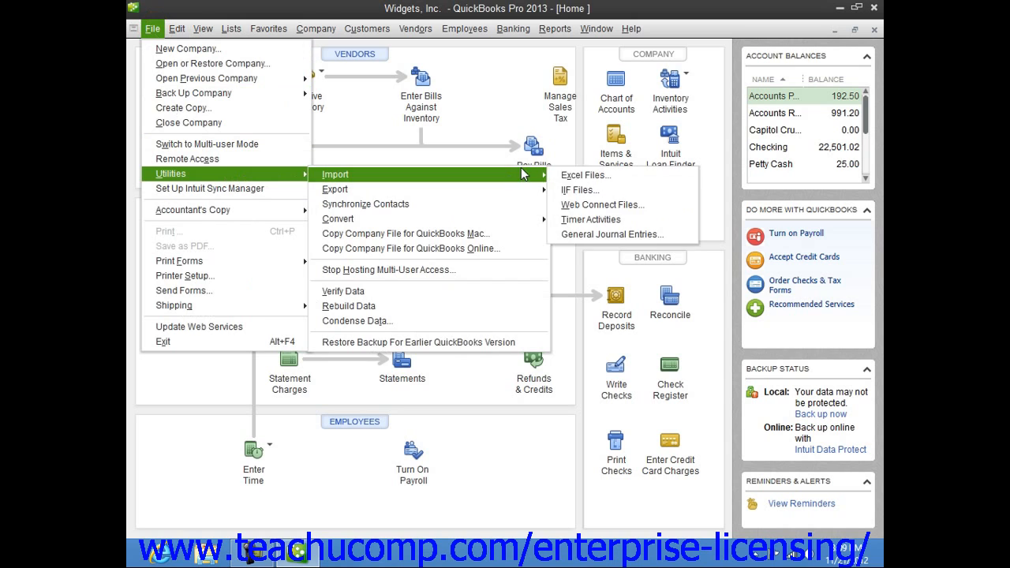
left_click(578, 176)
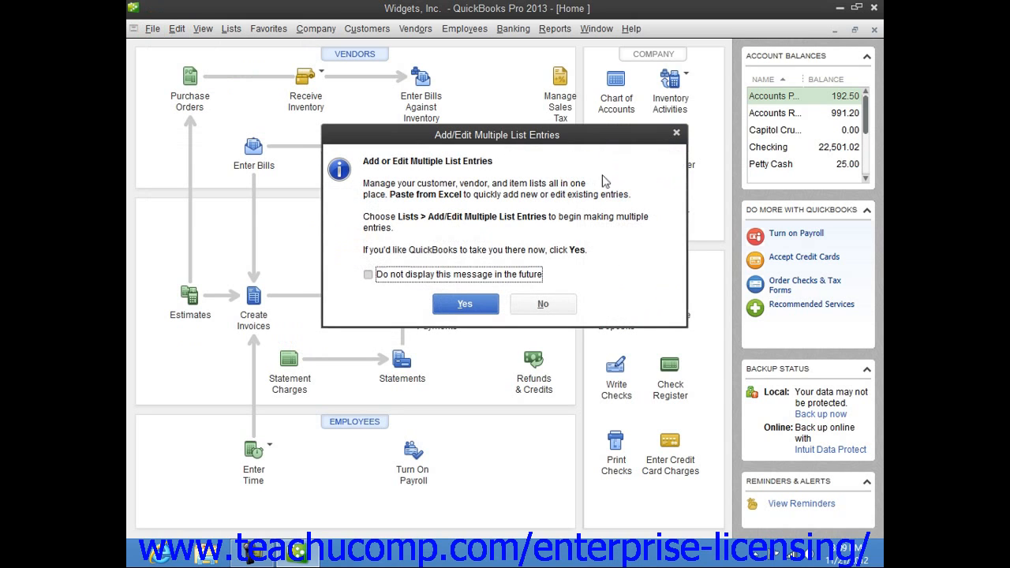
left_click(523, 307)
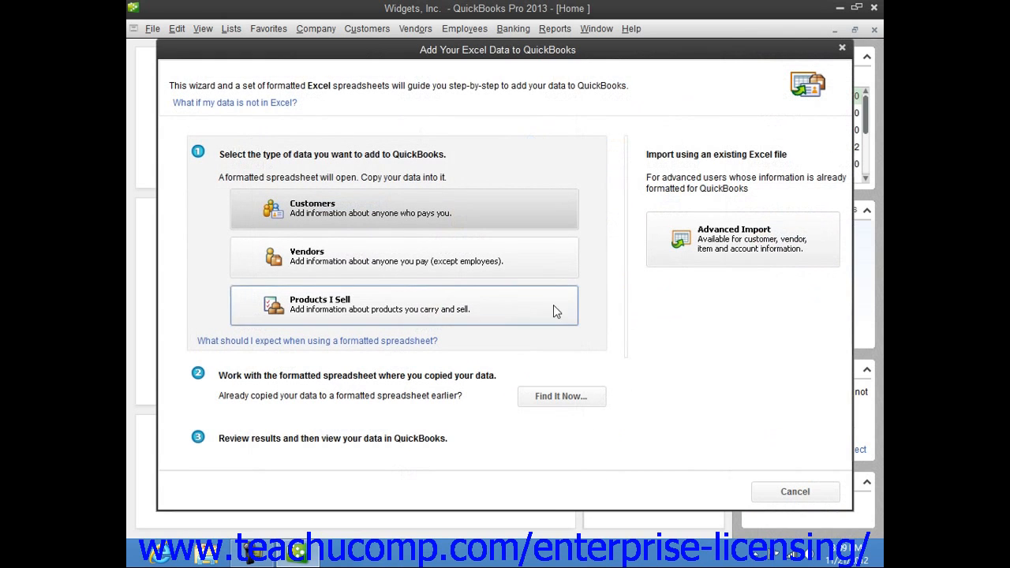
left_click(706, 260)
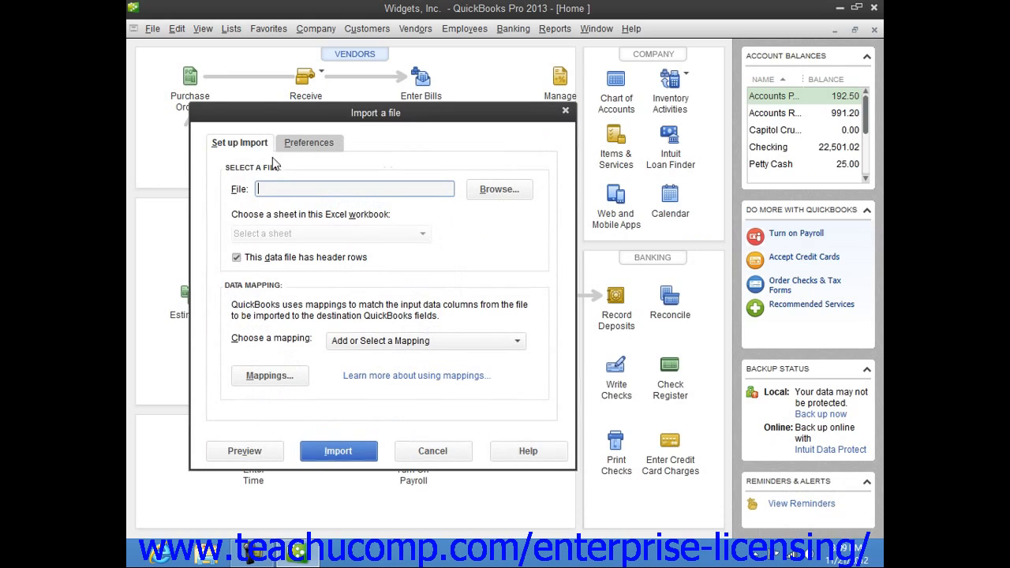
Step: Choose the Customers workbook in the Documents library as the import file and select Sheet1 as its sheet
left_click(498, 189)
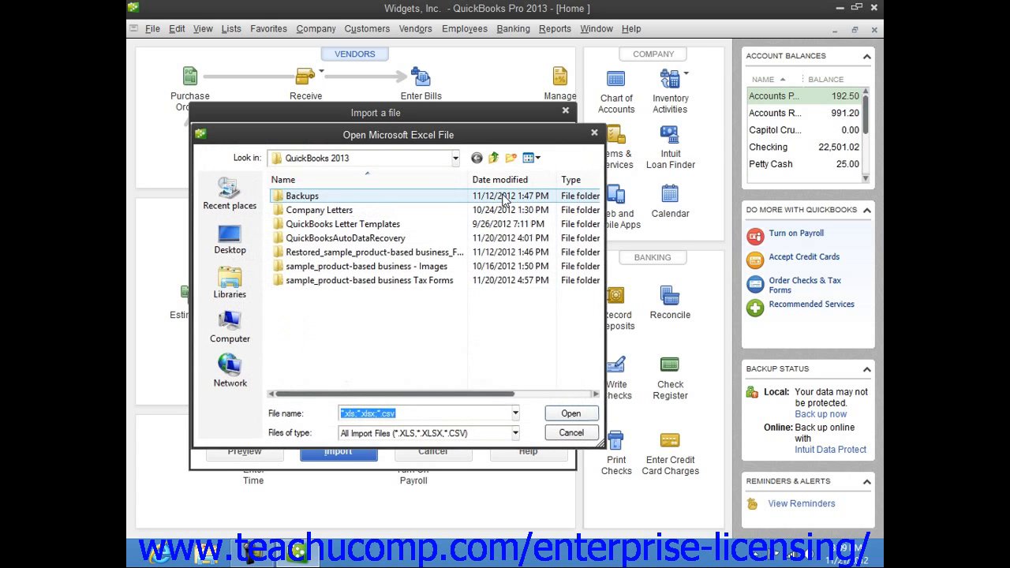
left_click(246, 276)
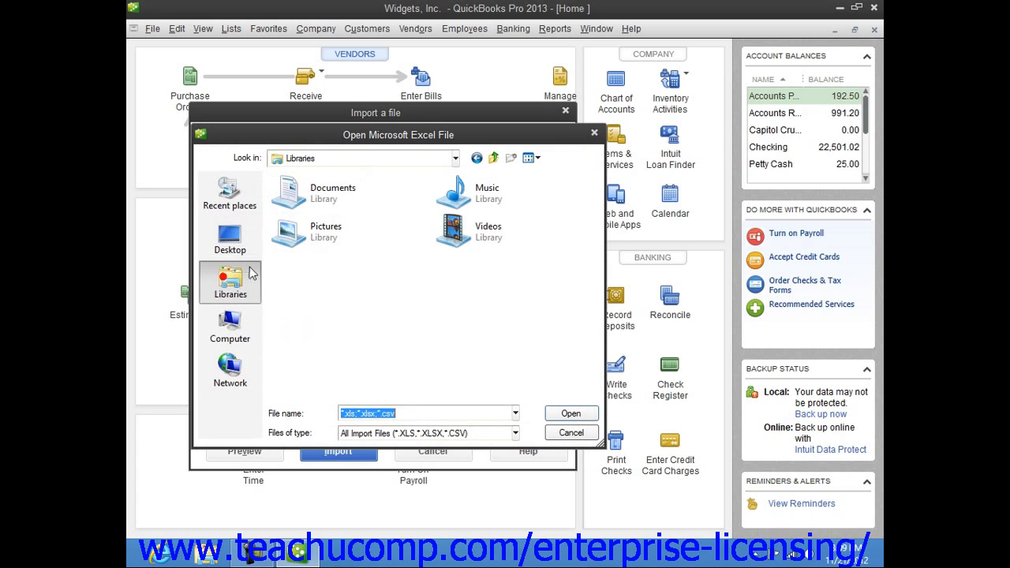
double_click(316, 201)
scroll(324, 236, "down", 2)
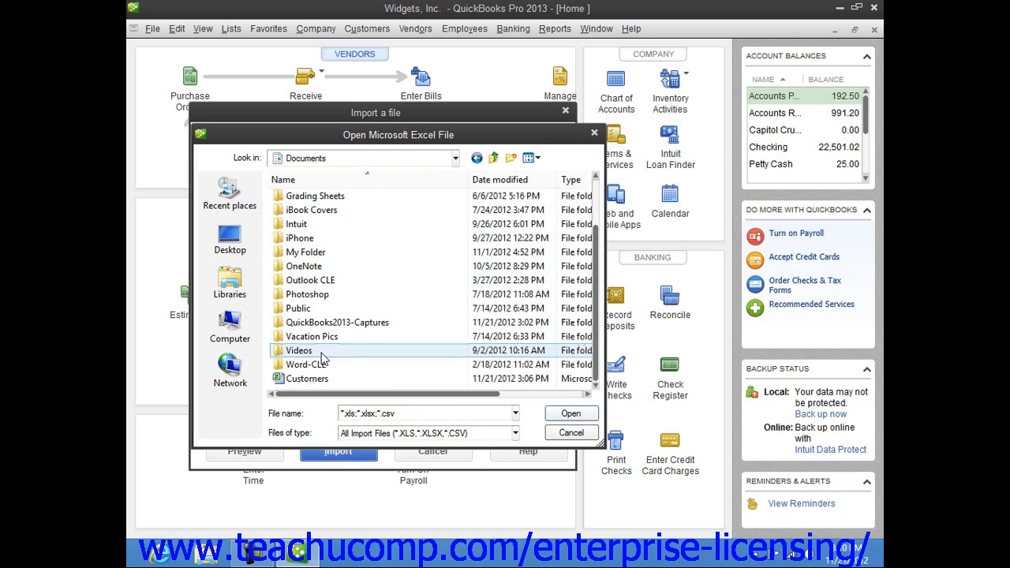
left_click(316, 379)
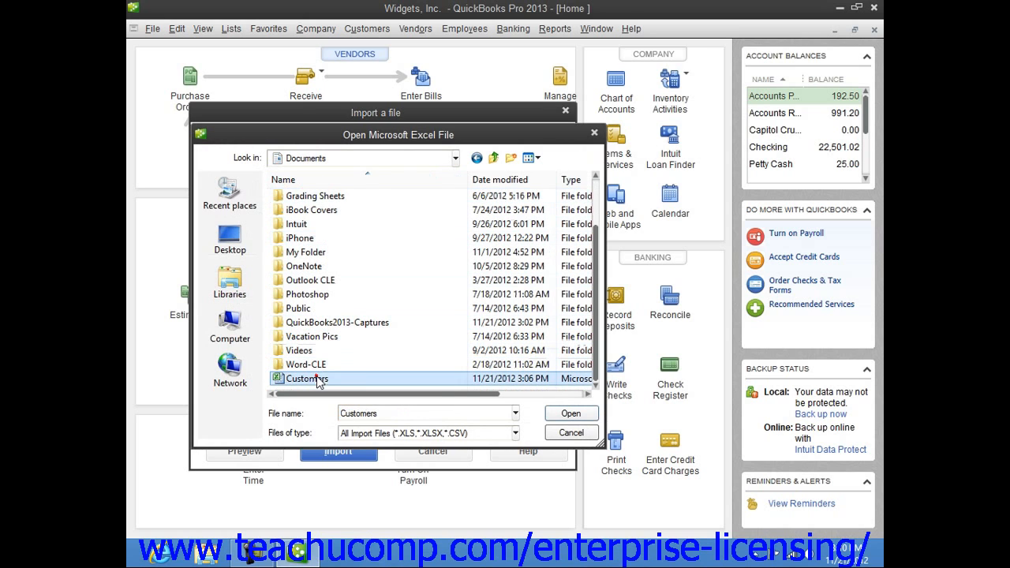
left_click(568, 413)
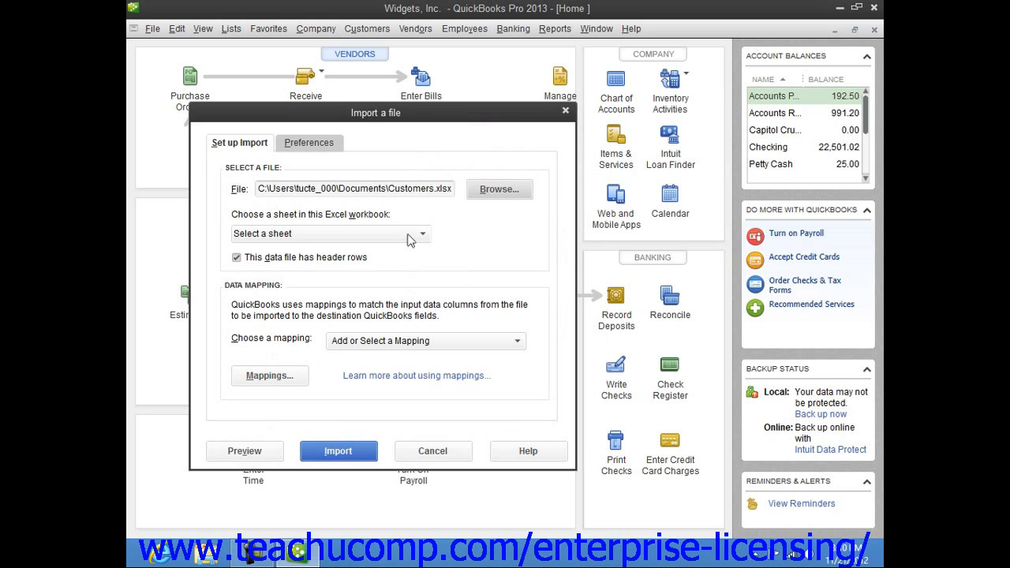
left_click(419, 235)
left_click(361, 272)
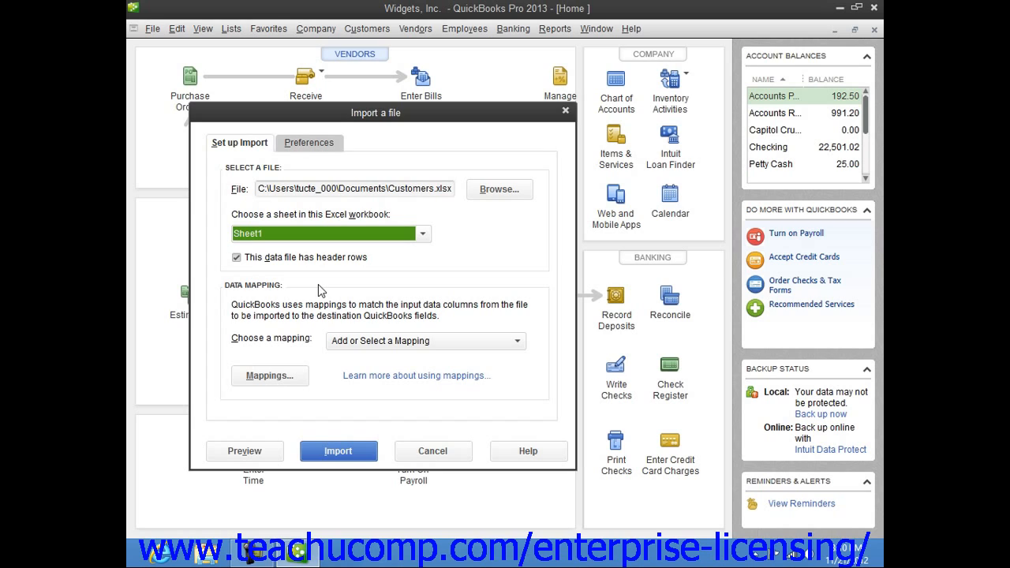
Step: Add a new data mapping named Customers with the import type Customer
left_click(360, 343)
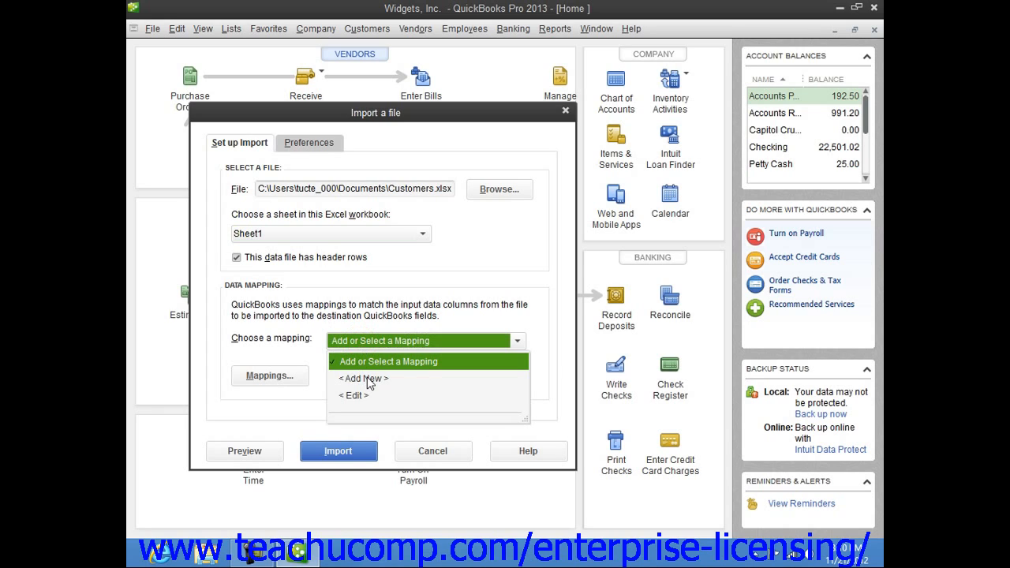
left_click(368, 379)
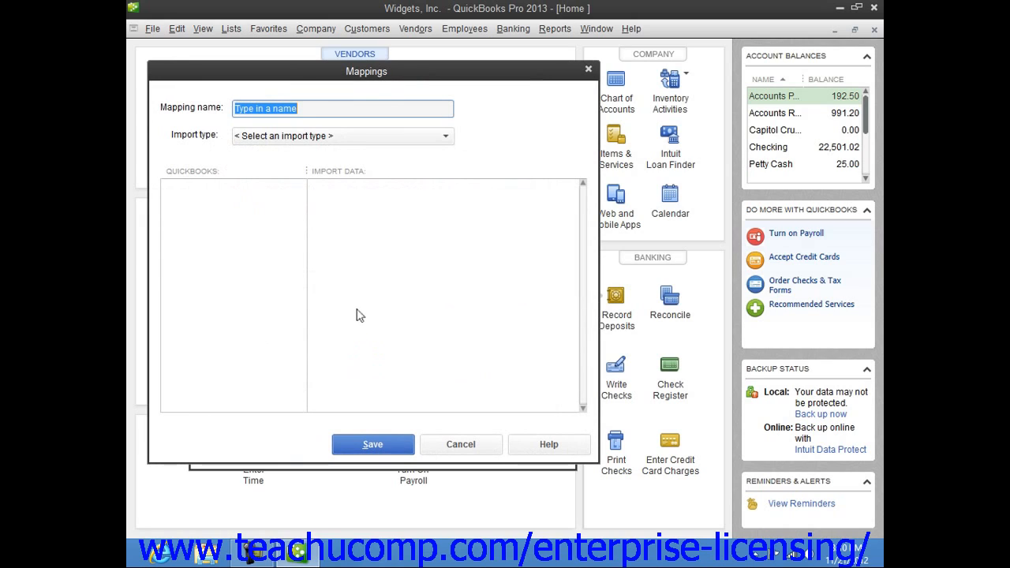
type("C")
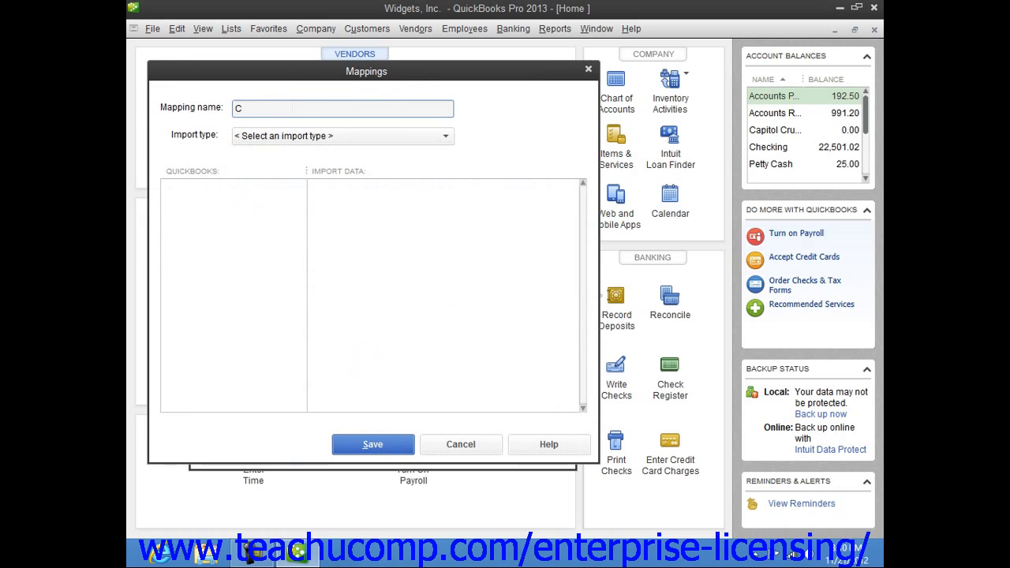
type("ustomers")
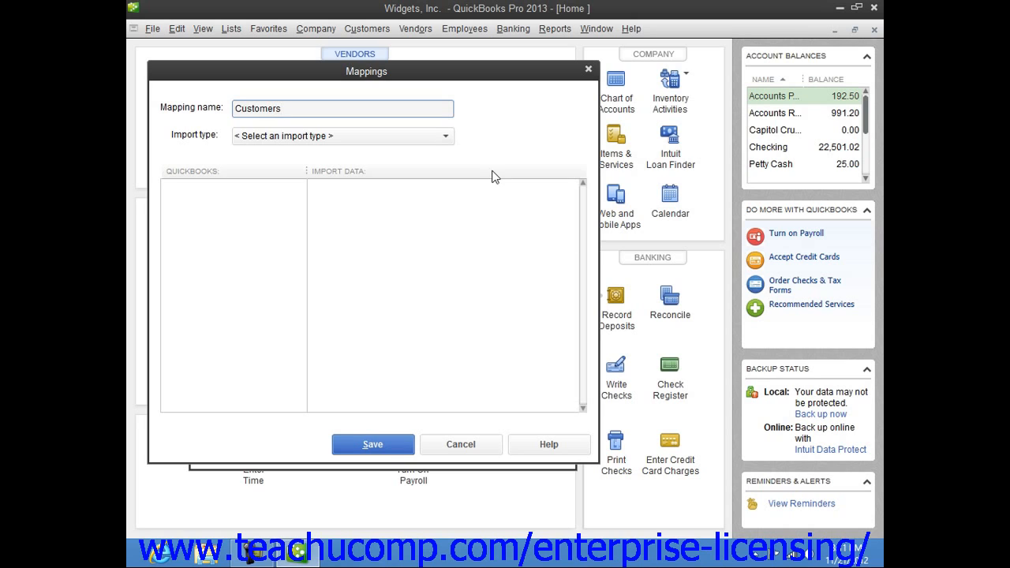
left_click(419, 143)
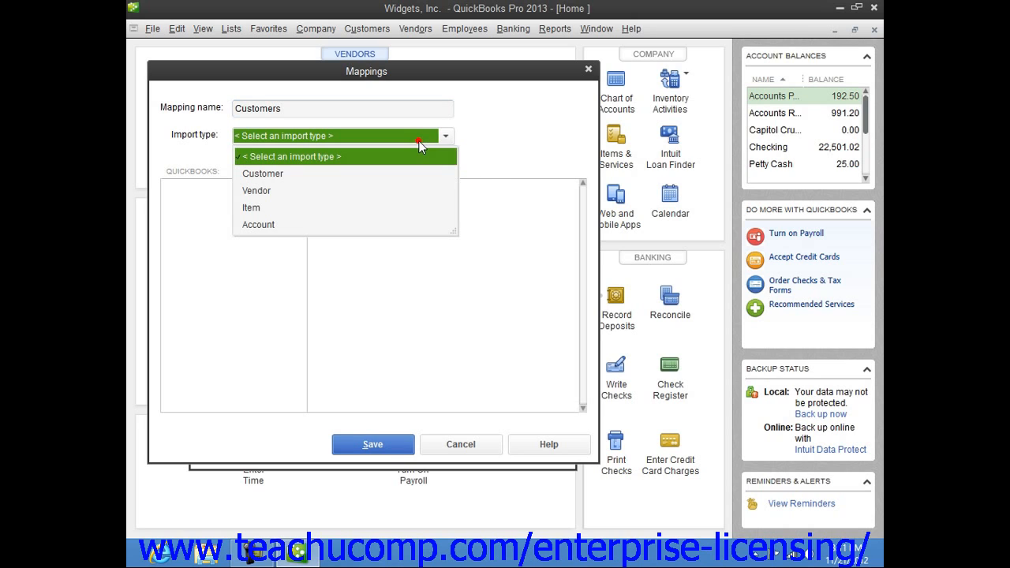
left_click(392, 173)
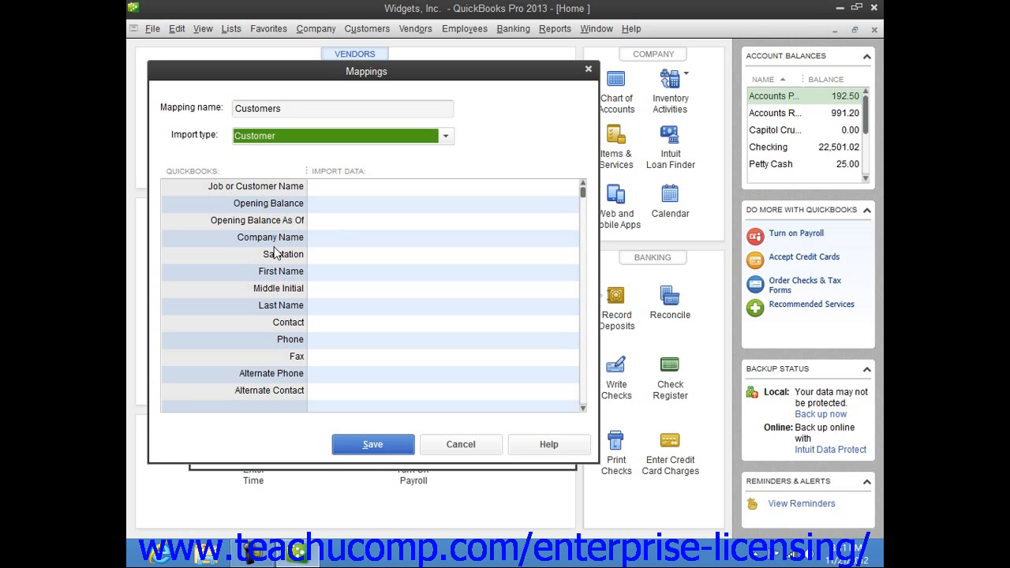
Step: Map both the Job or Customer Name and Company Name fields to the Customer Name column
left_click(455, 187)
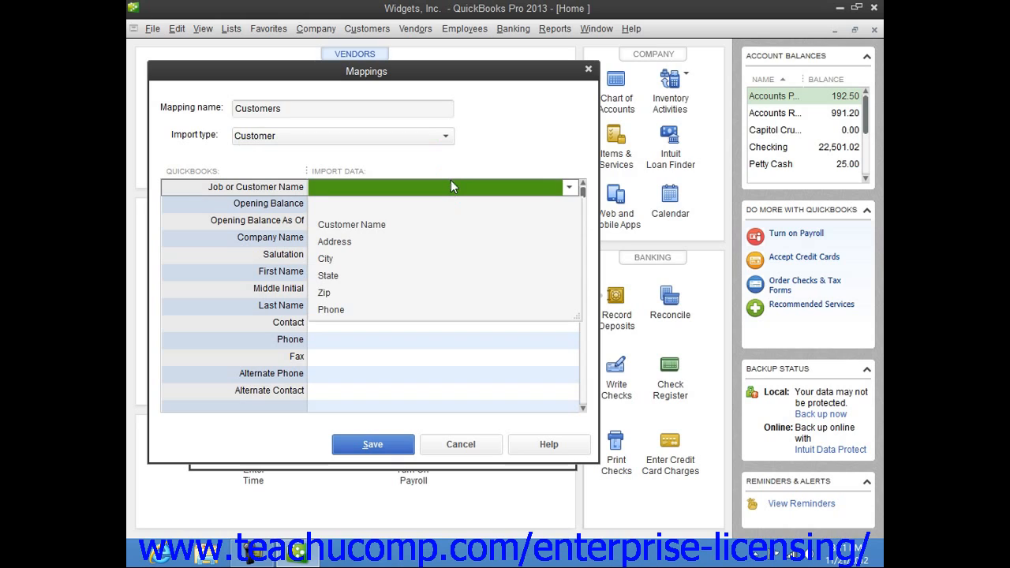
left_click(379, 224)
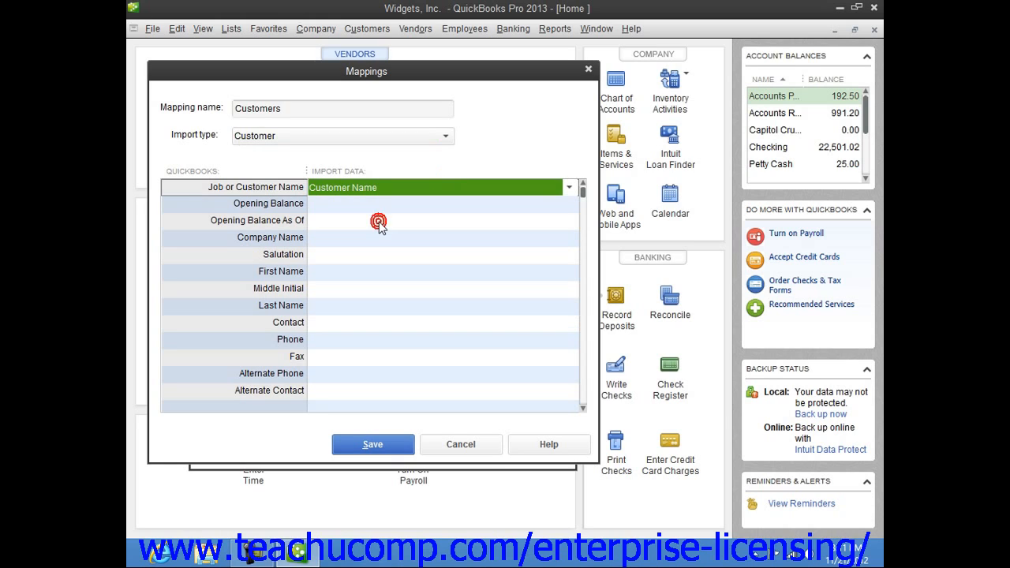
left_click(426, 239)
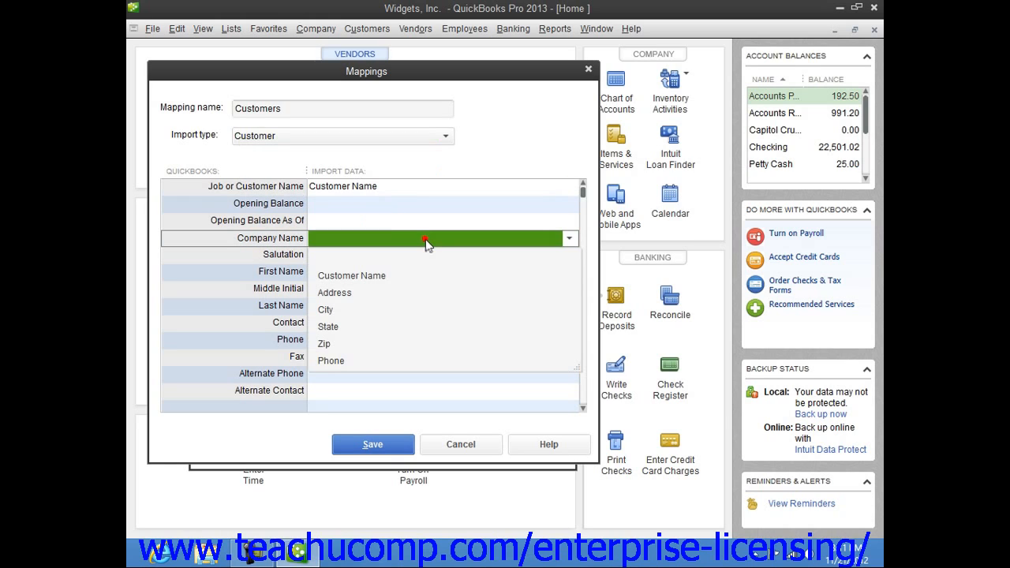
left_click(399, 276)
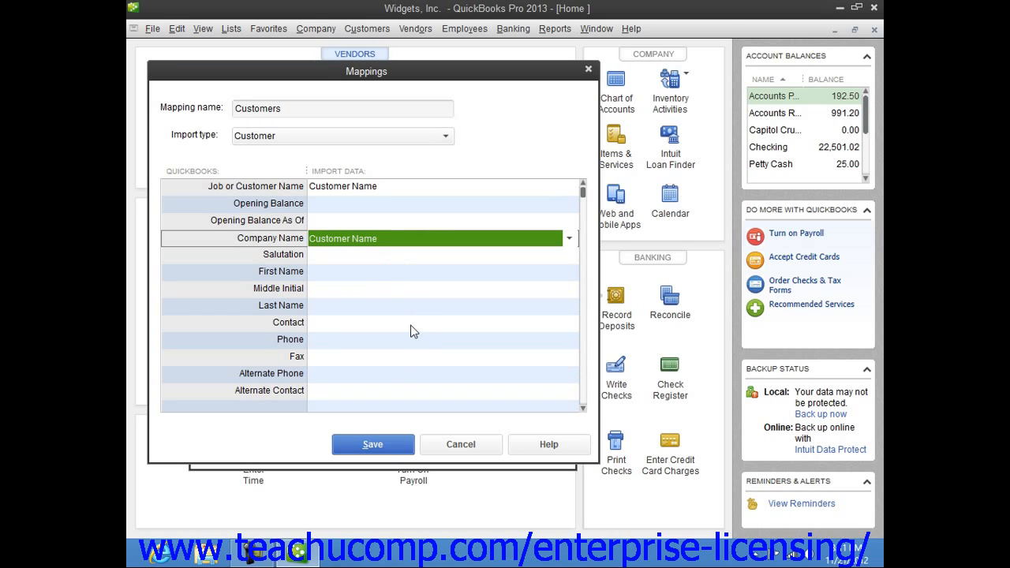
left_click(417, 376)
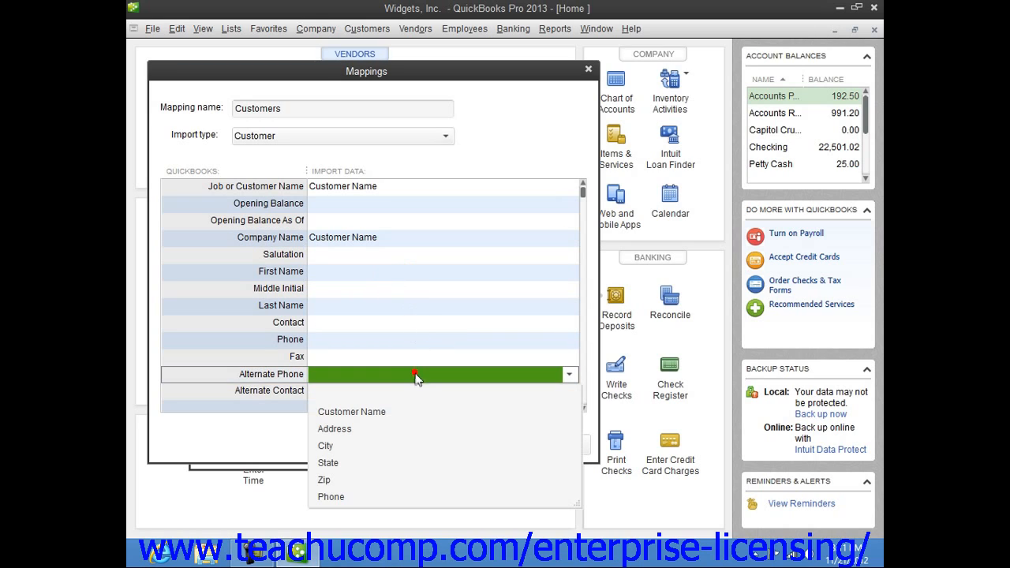
left_click(416, 323)
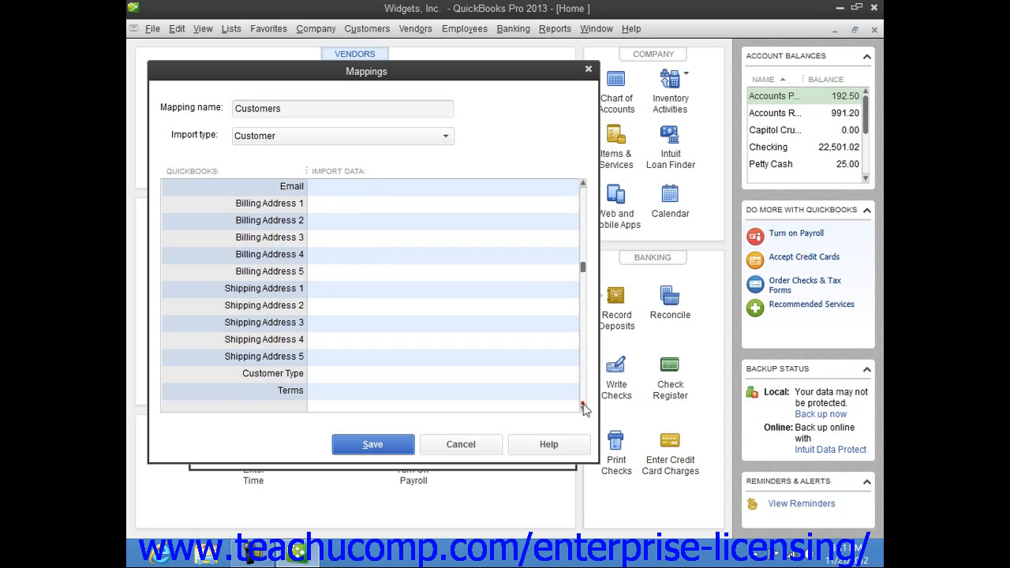
Step: Map Billing Address 1 through 4 to the Address, City, State and Zip columns respectively
left_click(582, 399)
left_click(462, 207)
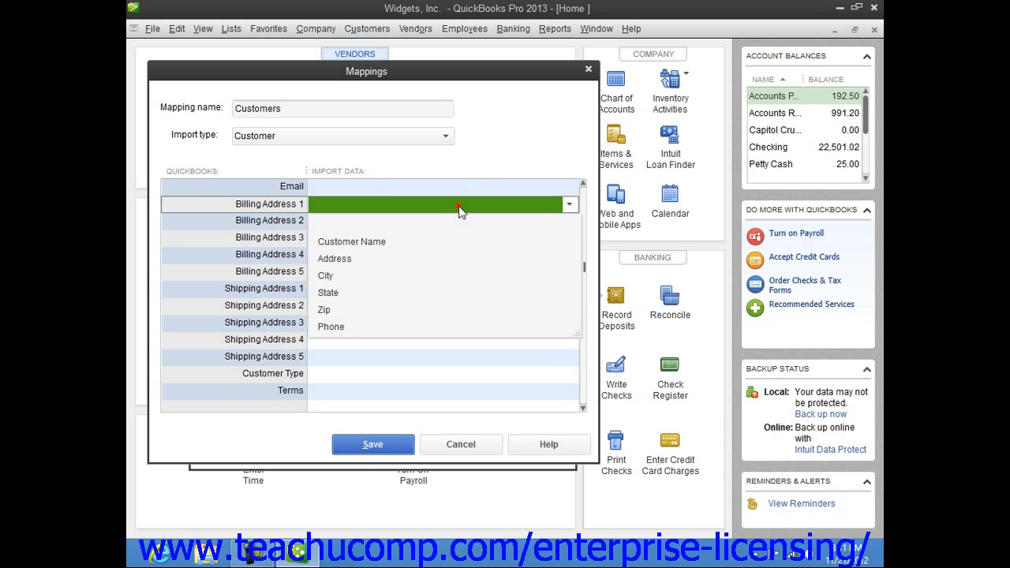
left_click(355, 260)
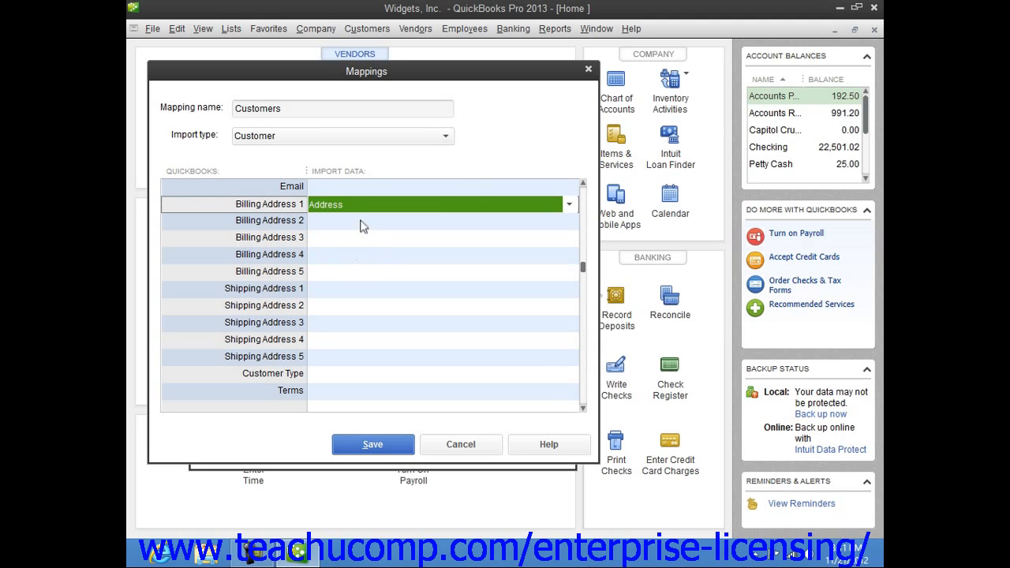
left_click(359, 222)
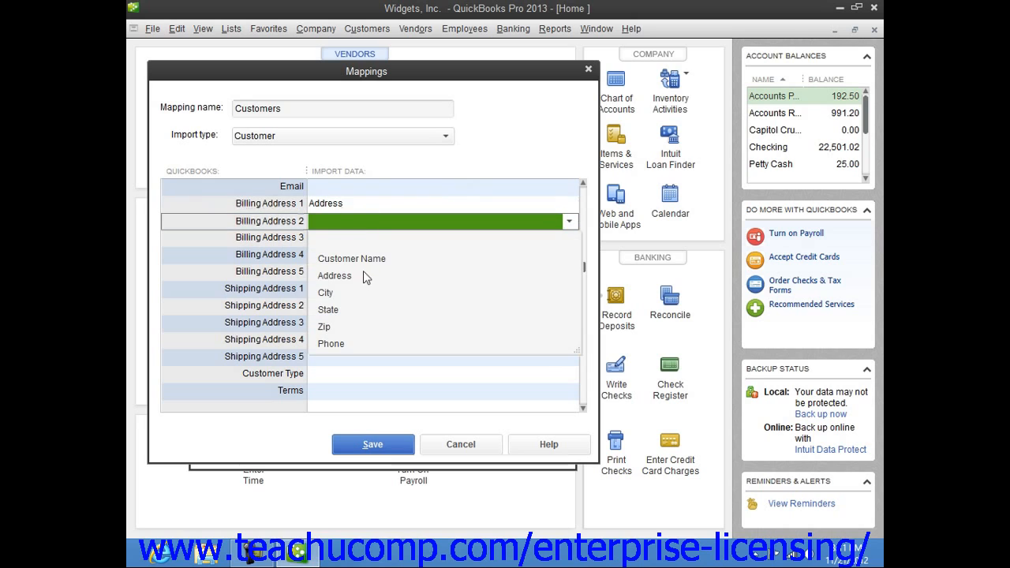
left_click(354, 289)
left_click(355, 240)
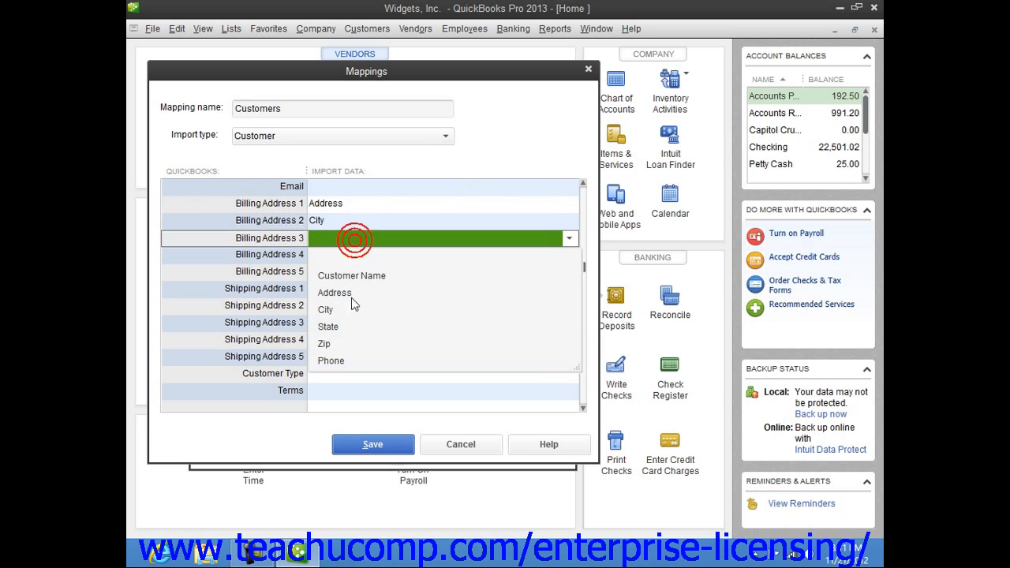
left_click(348, 325)
left_click(351, 256)
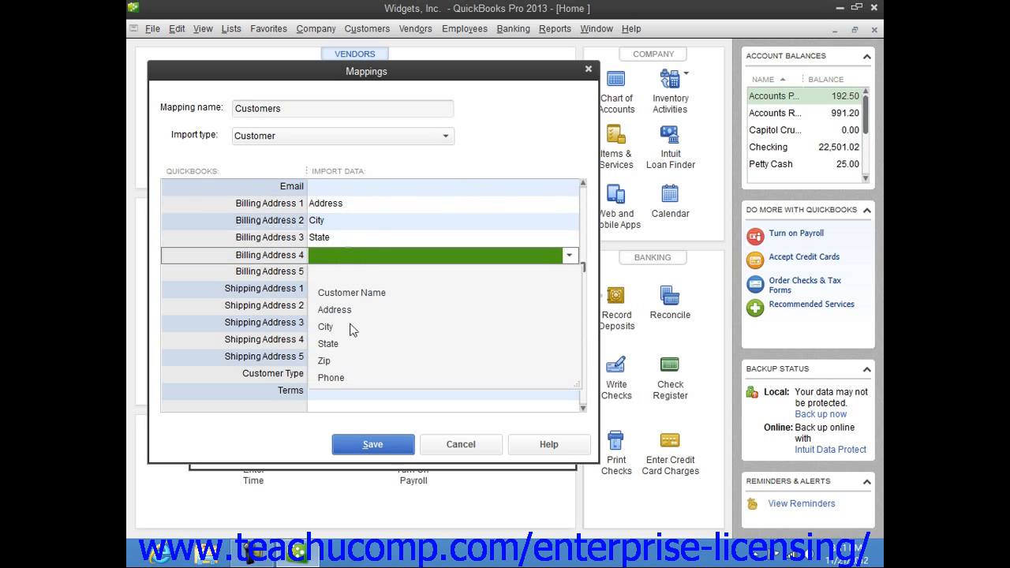
left_click(354, 360)
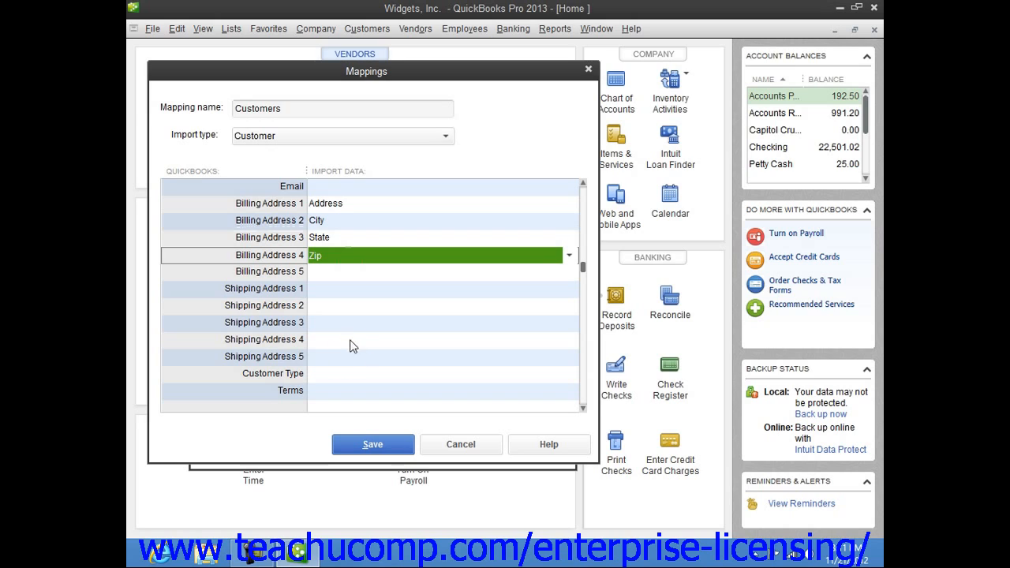
Step: Map the Phone field to the Phone column and save the Customers mapping
left_click(583, 197)
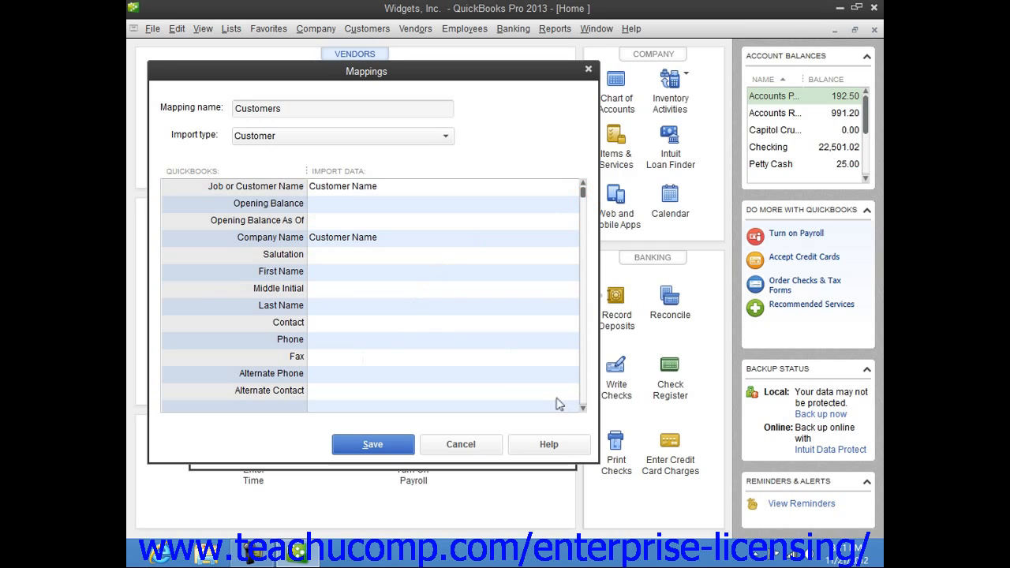
left_click(447, 341)
left_click(385, 464)
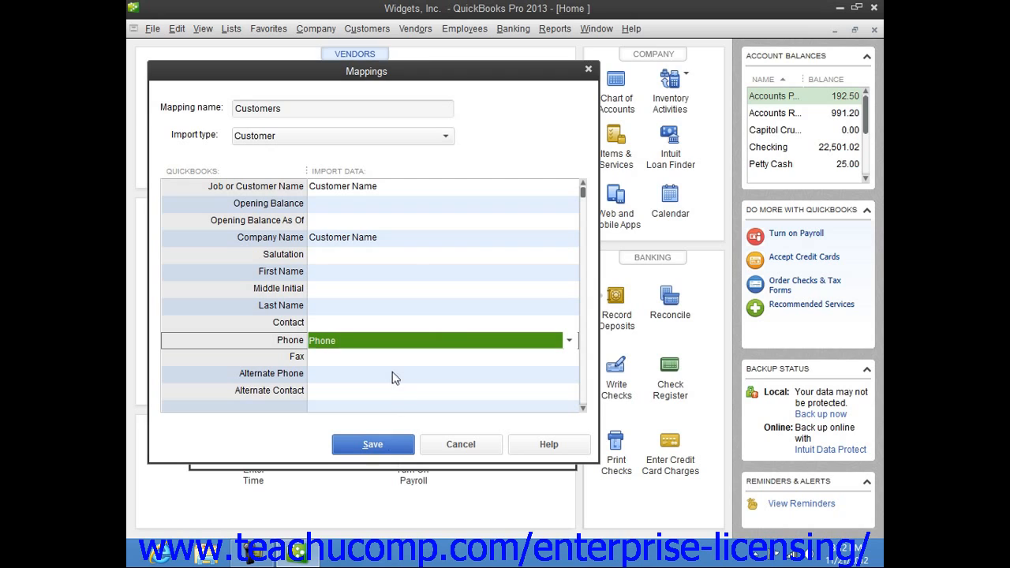
left_click(405, 448)
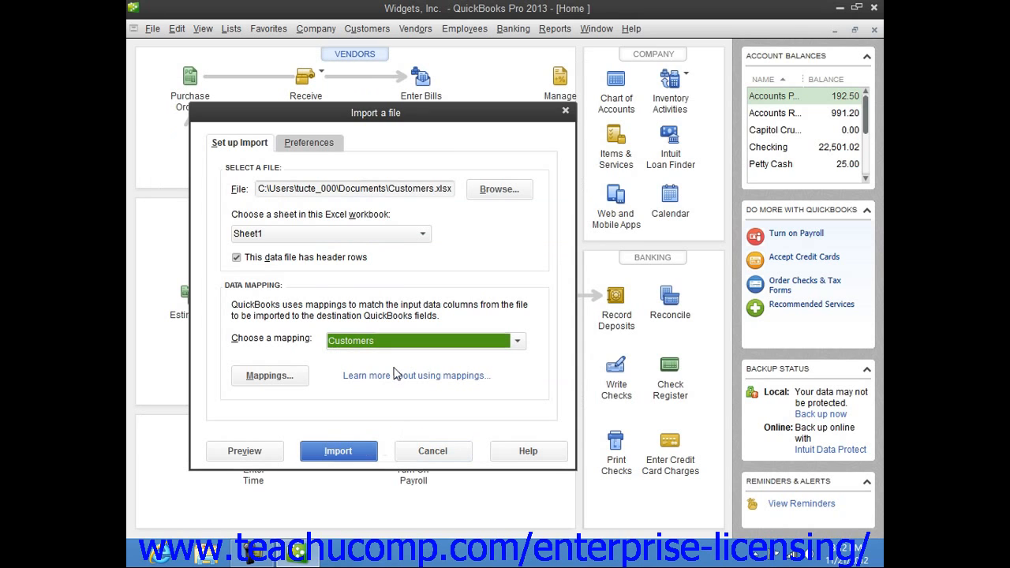
Step: Preview the import data and set error handling to import rows with errors and leave error fields blank
left_click(269, 454)
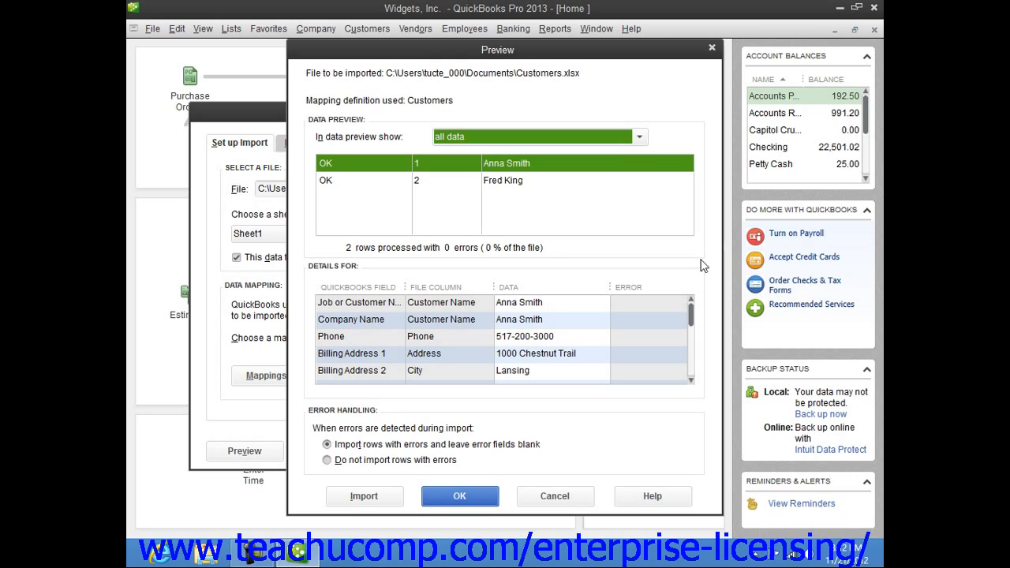
left_click(407, 445)
left_click(407, 457)
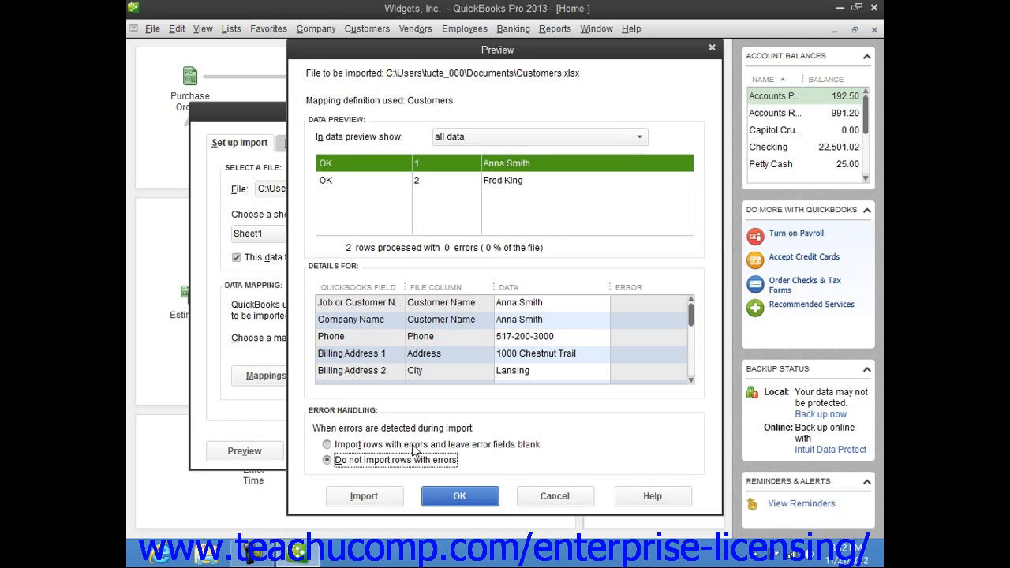
left_click(412, 446)
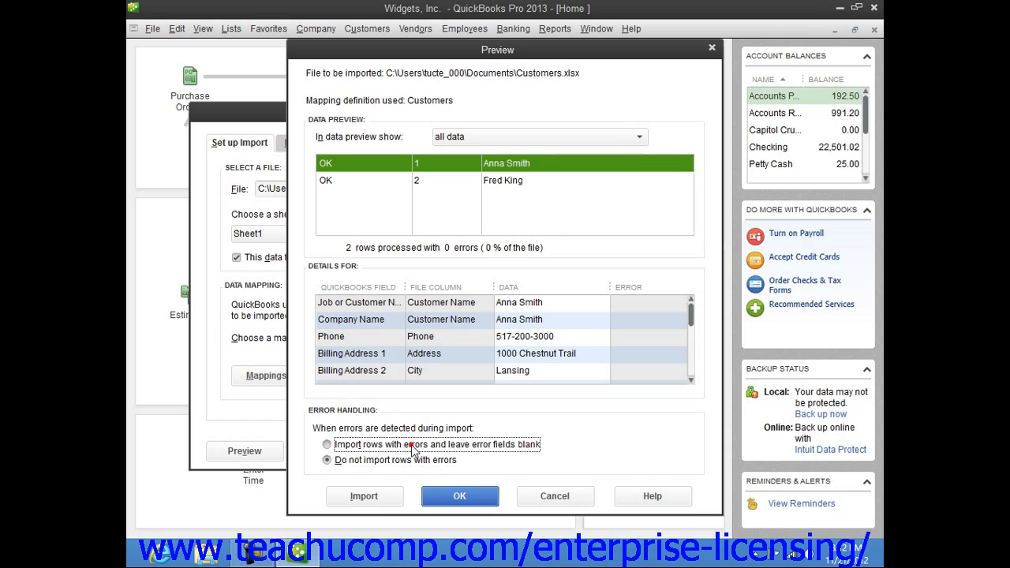
Step: Import the customer data into the company file without making a backup copy, and close the completion notice
left_click(391, 498)
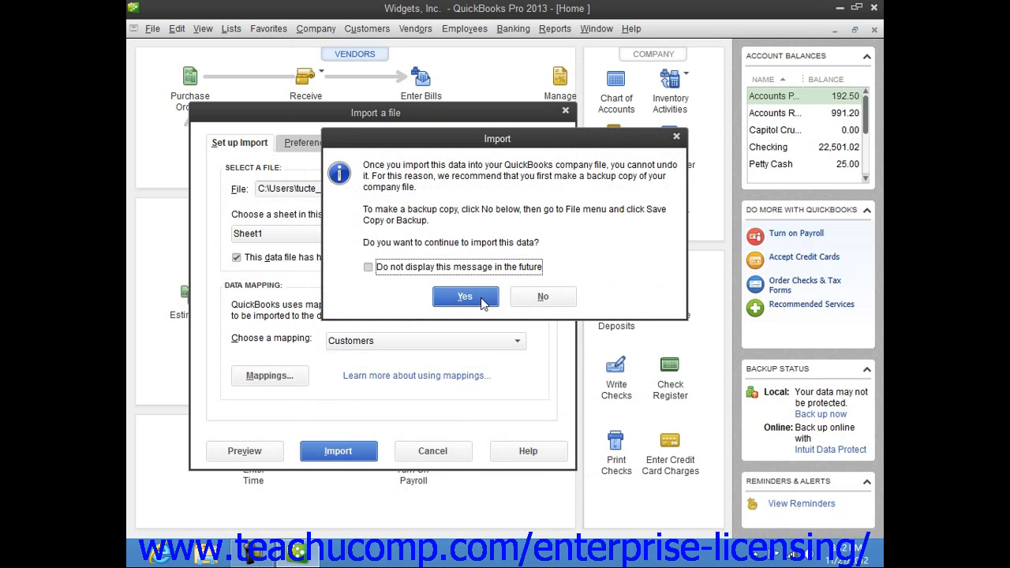
left_click(483, 302)
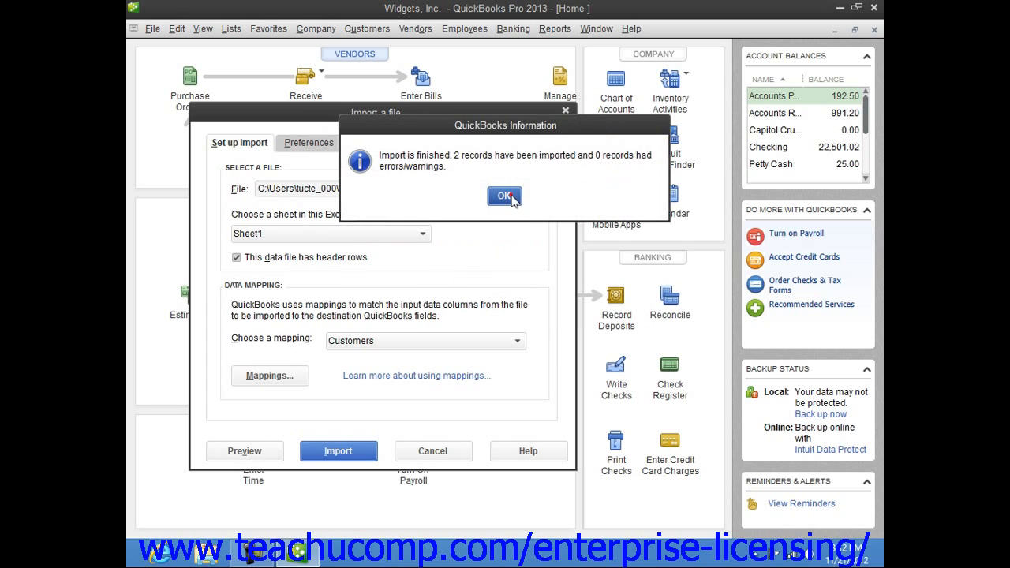
left_click(505, 197)
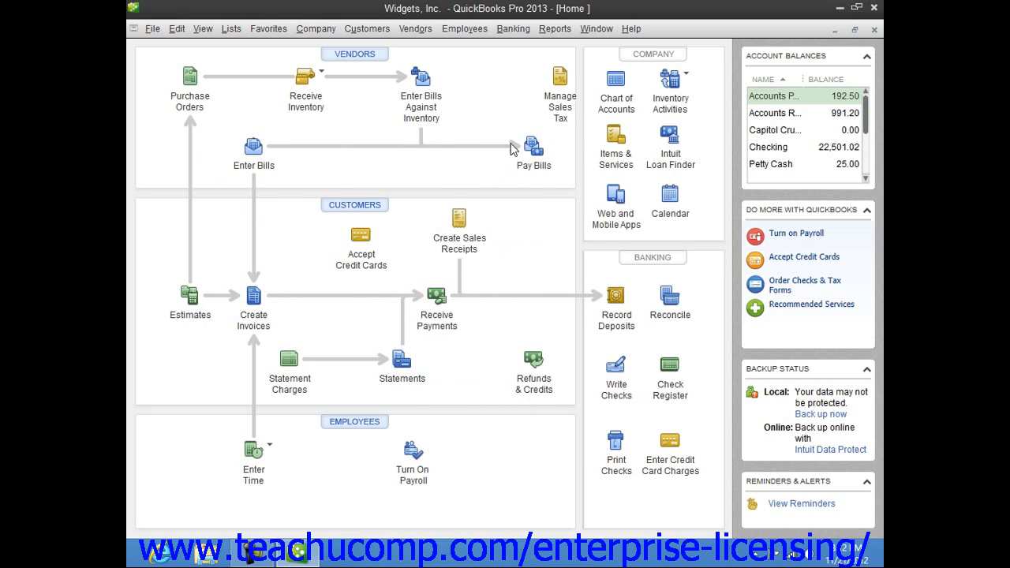